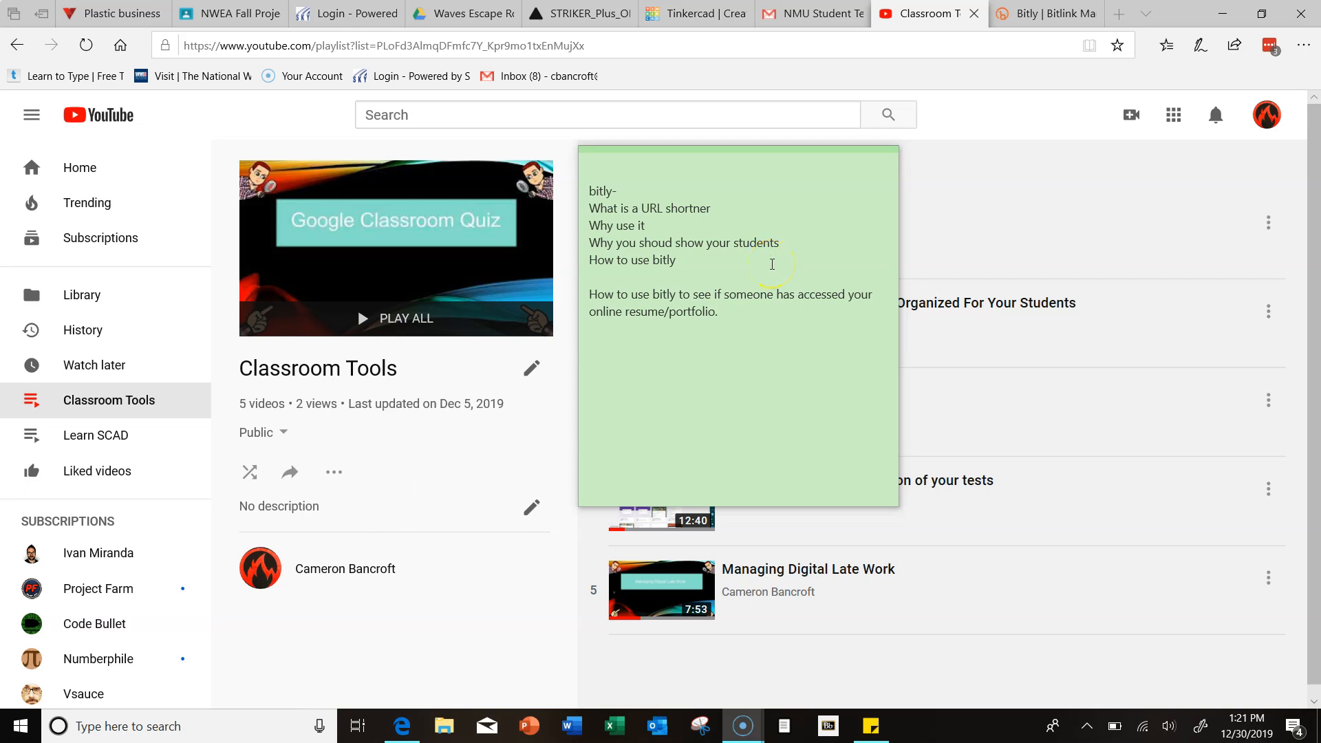
# Dismiss the sticky note and copy the share link of the Classroom Tools YouTube playlist.
pyautogui.click(777, 320)
pyautogui.click(564, 204)
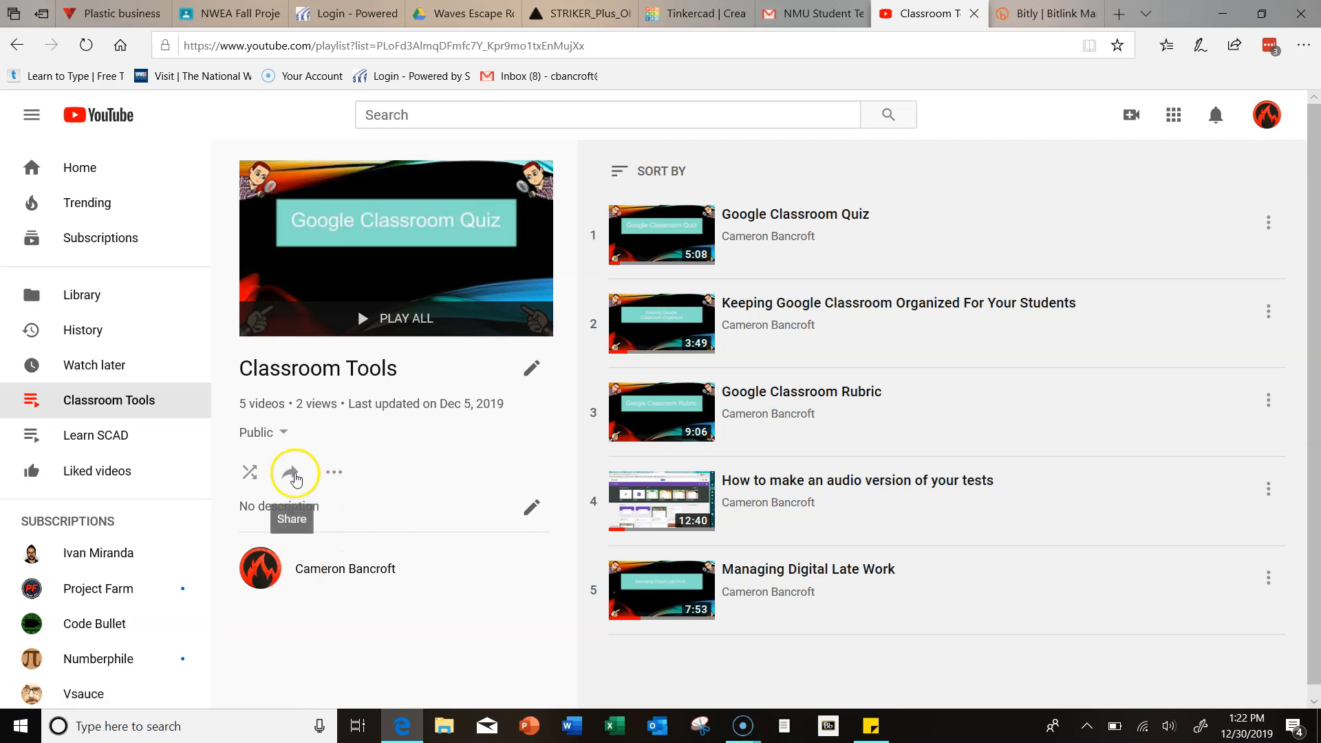
pyautogui.click(295, 479)
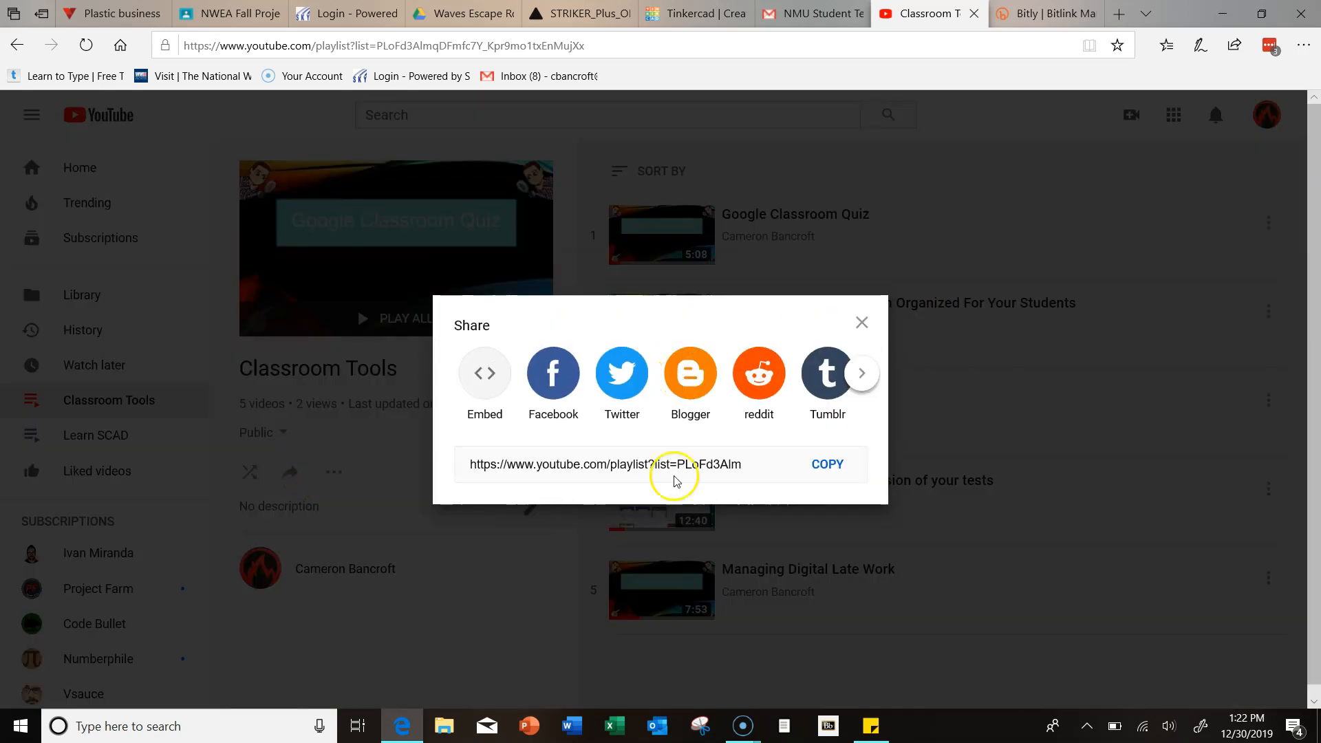
pyautogui.click(827, 468)
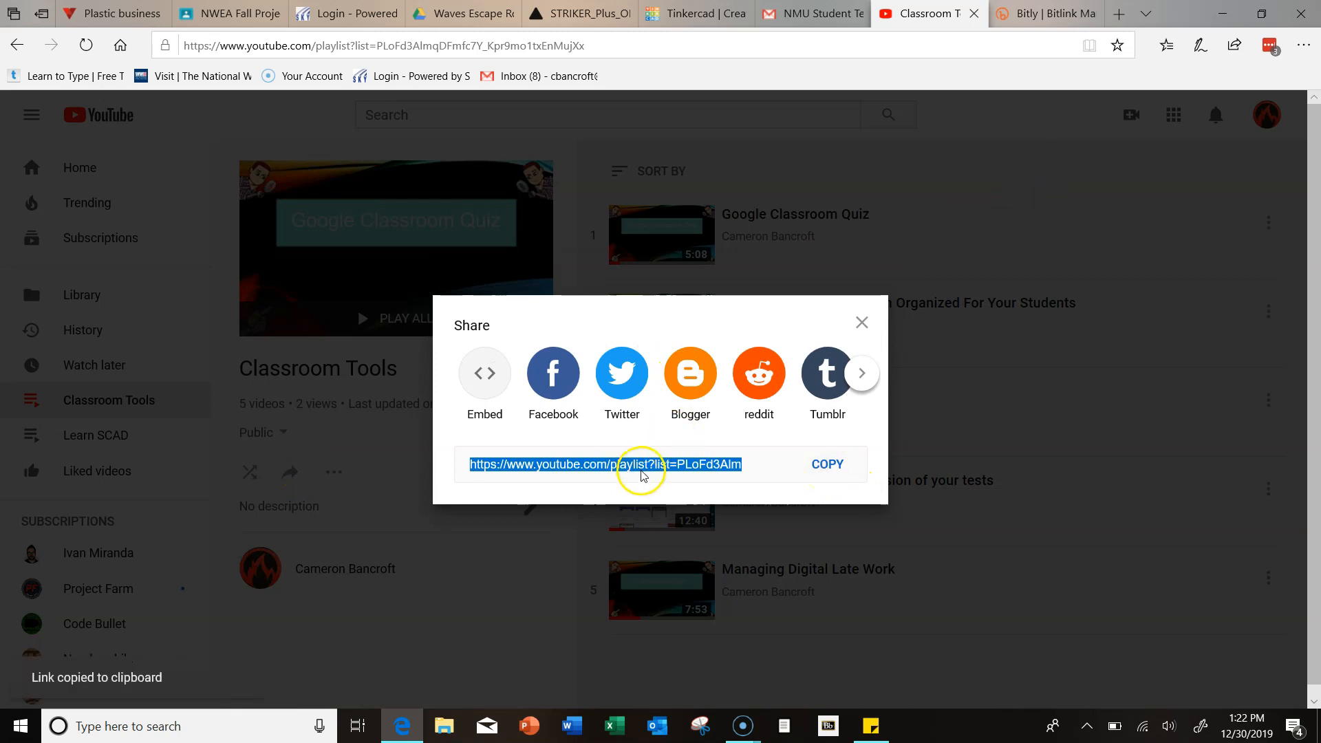
# Switch to Bitly, sign out of the account, and log back in with Google.
pyautogui.click(1025, 15)
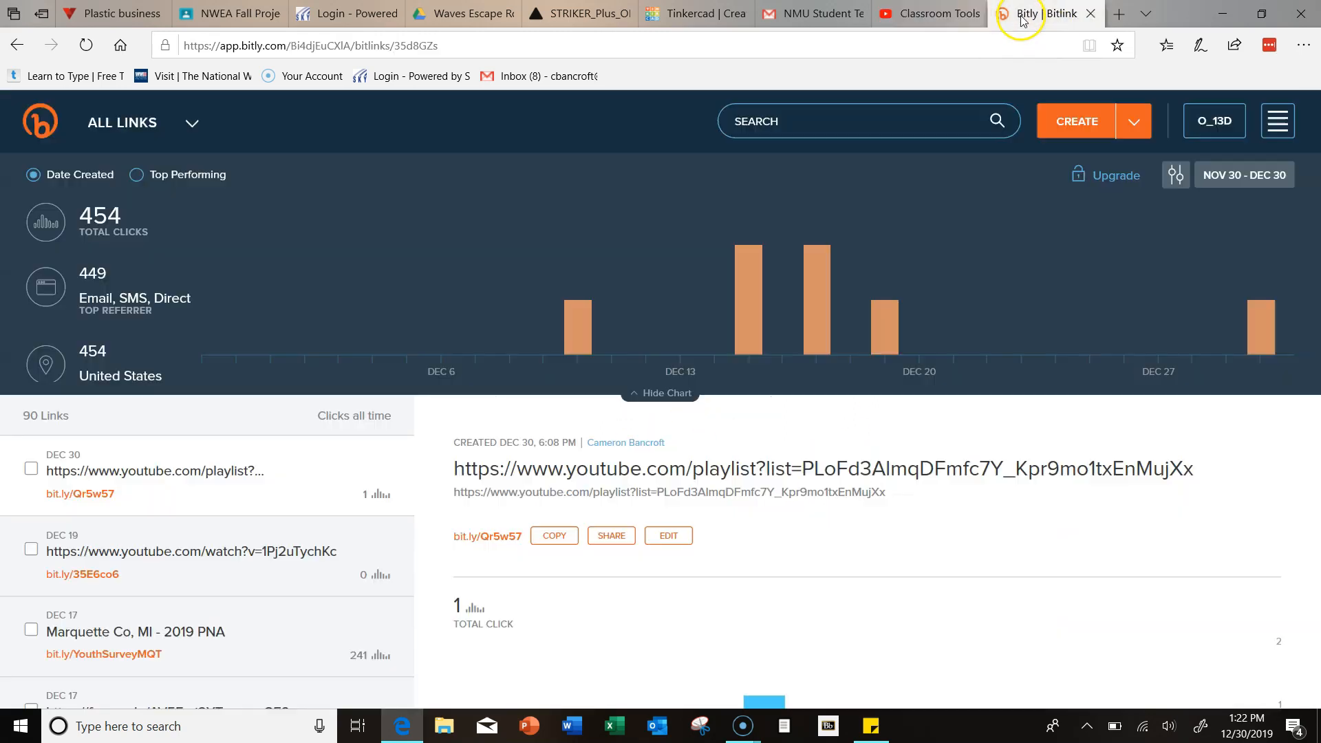
pyautogui.click(1285, 121)
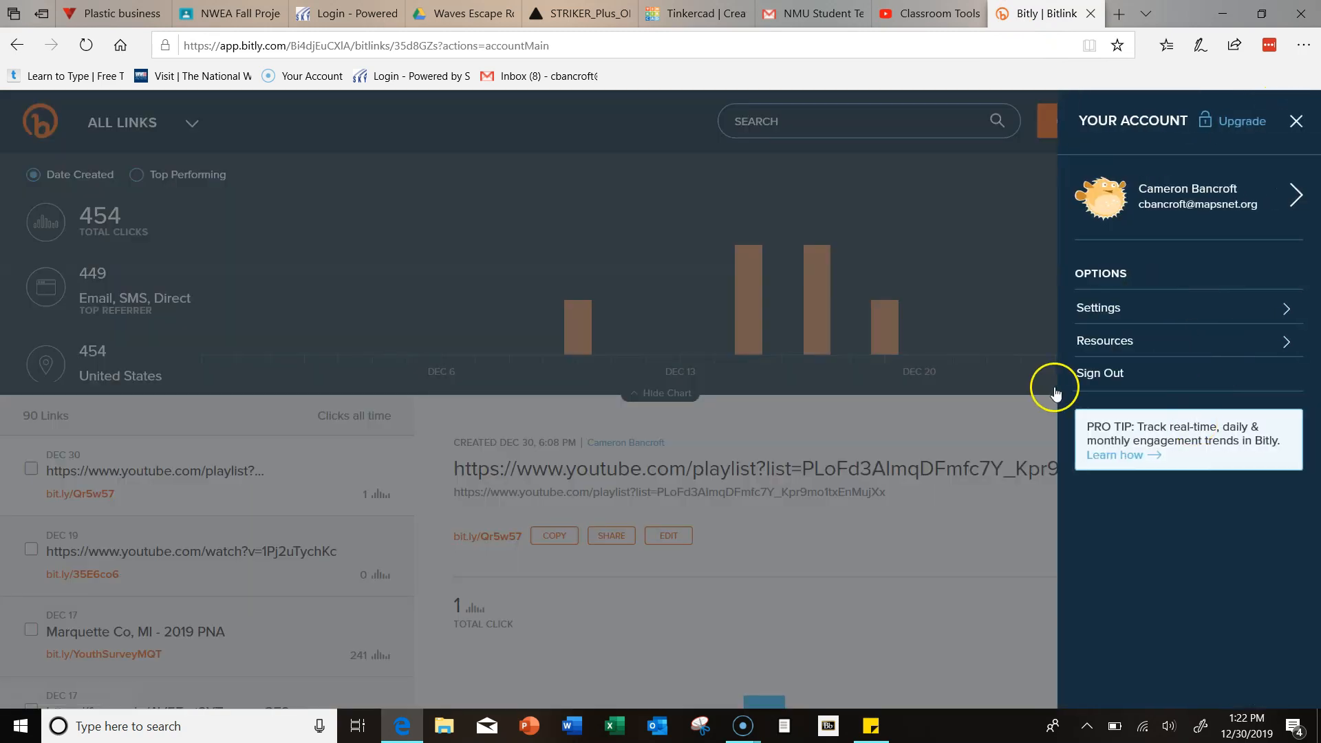
pyautogui.click(1087, 372)
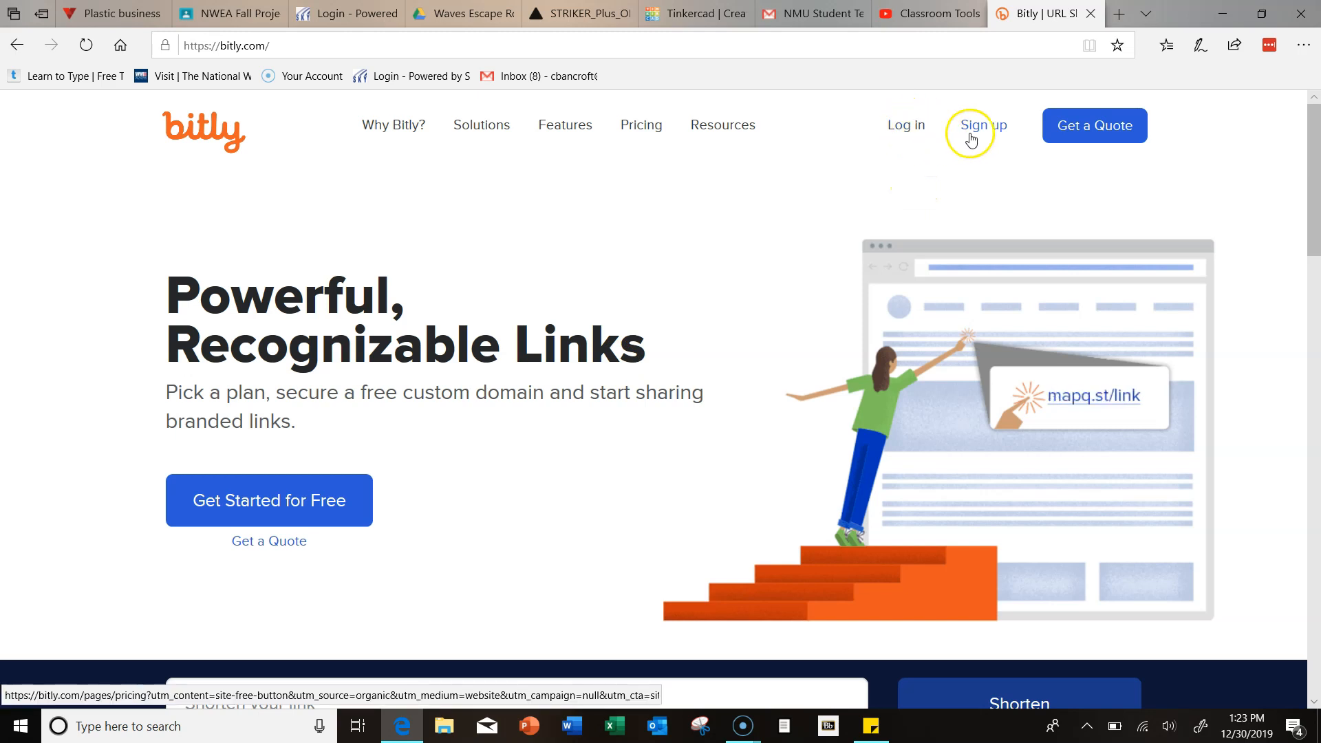
pyautogui.click(907, 125)
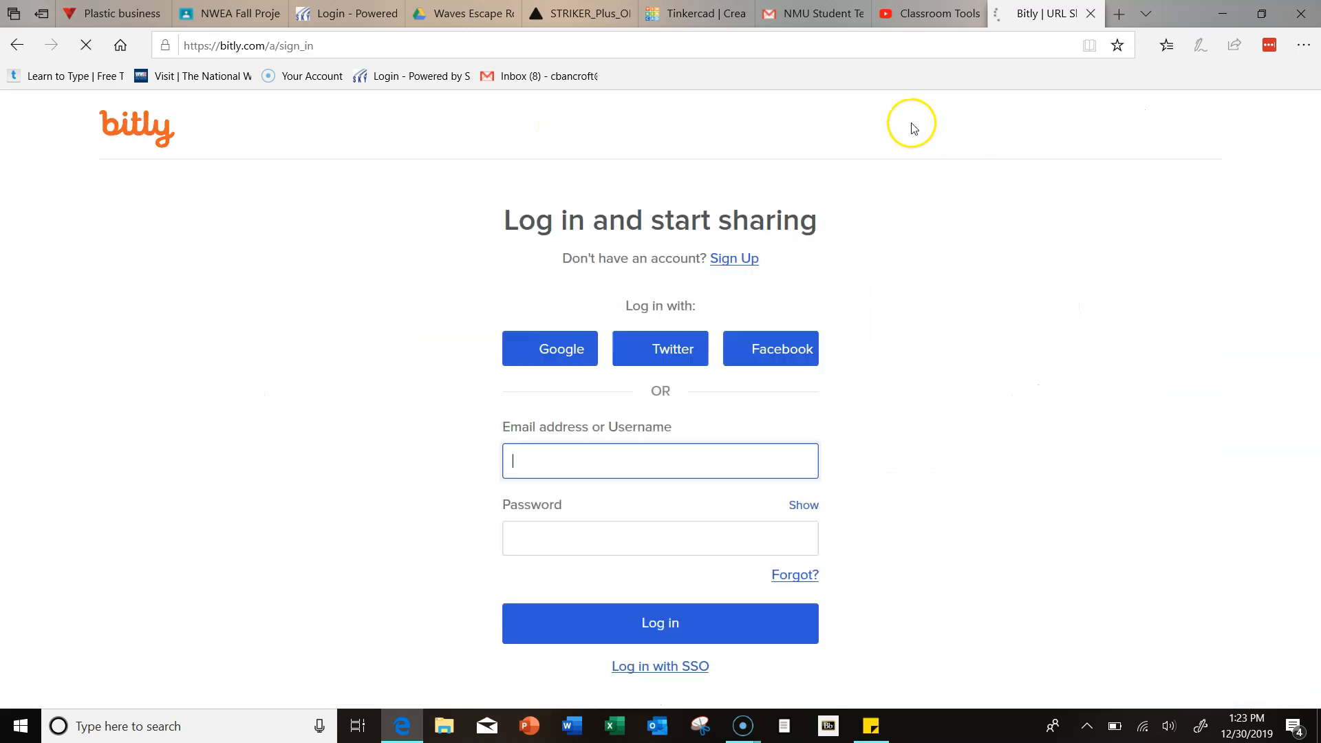
pyautogui.click(567, 350)
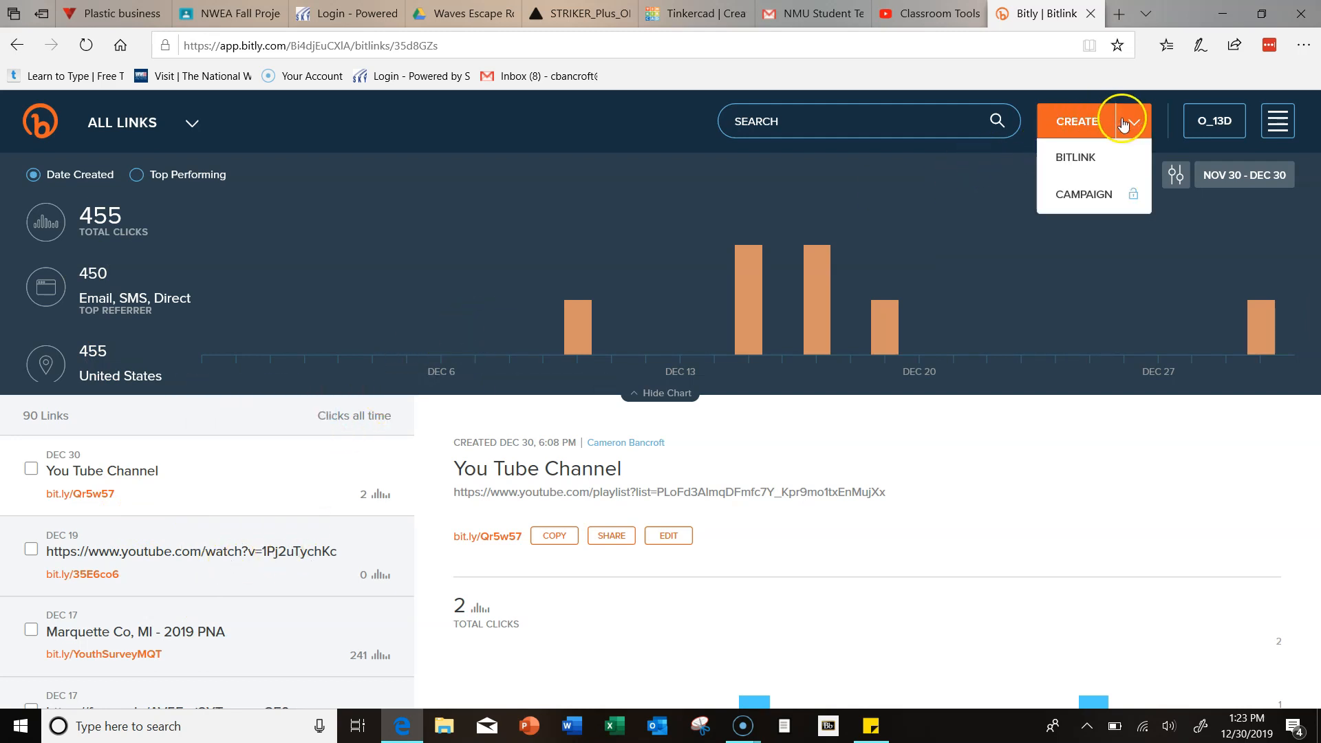
# Create a Bitlink from the copied playlist URL and check its title.
pyautogui.click(1098, 128)
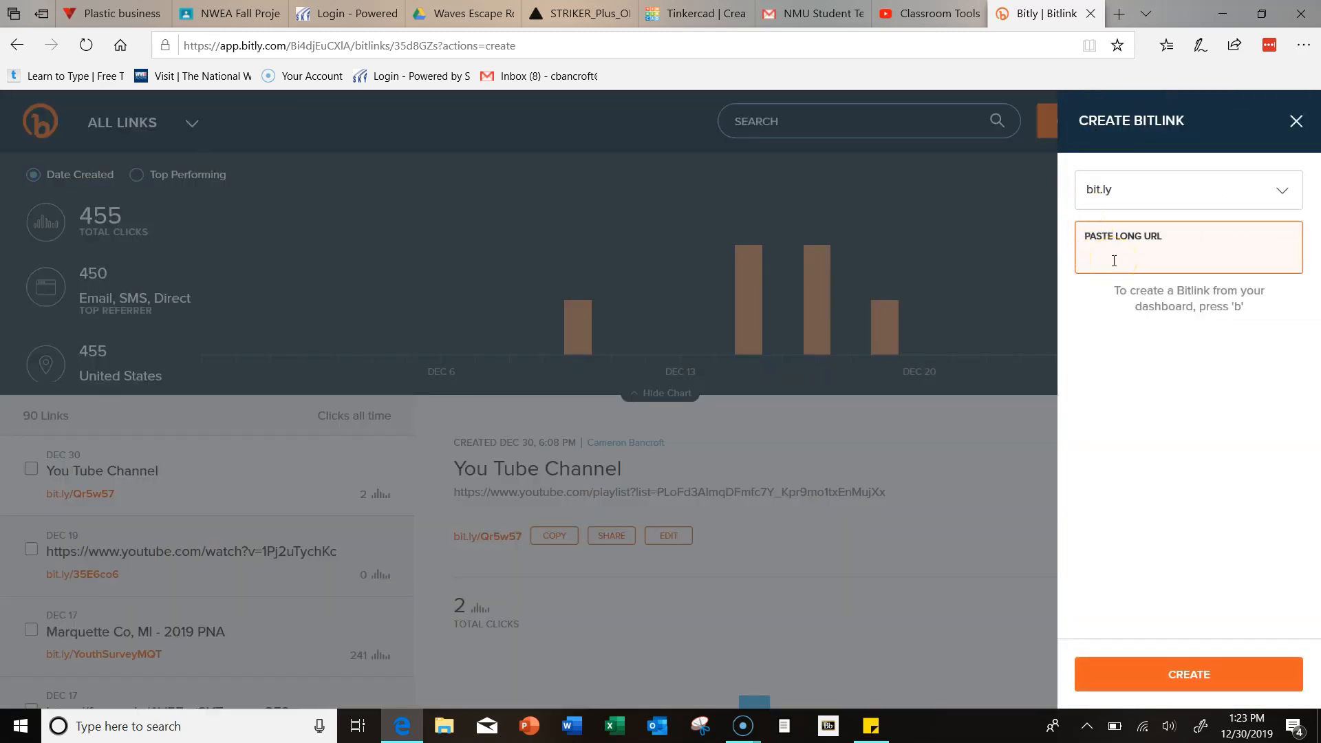
pyautogui.hotkey('ctrl', 'v')
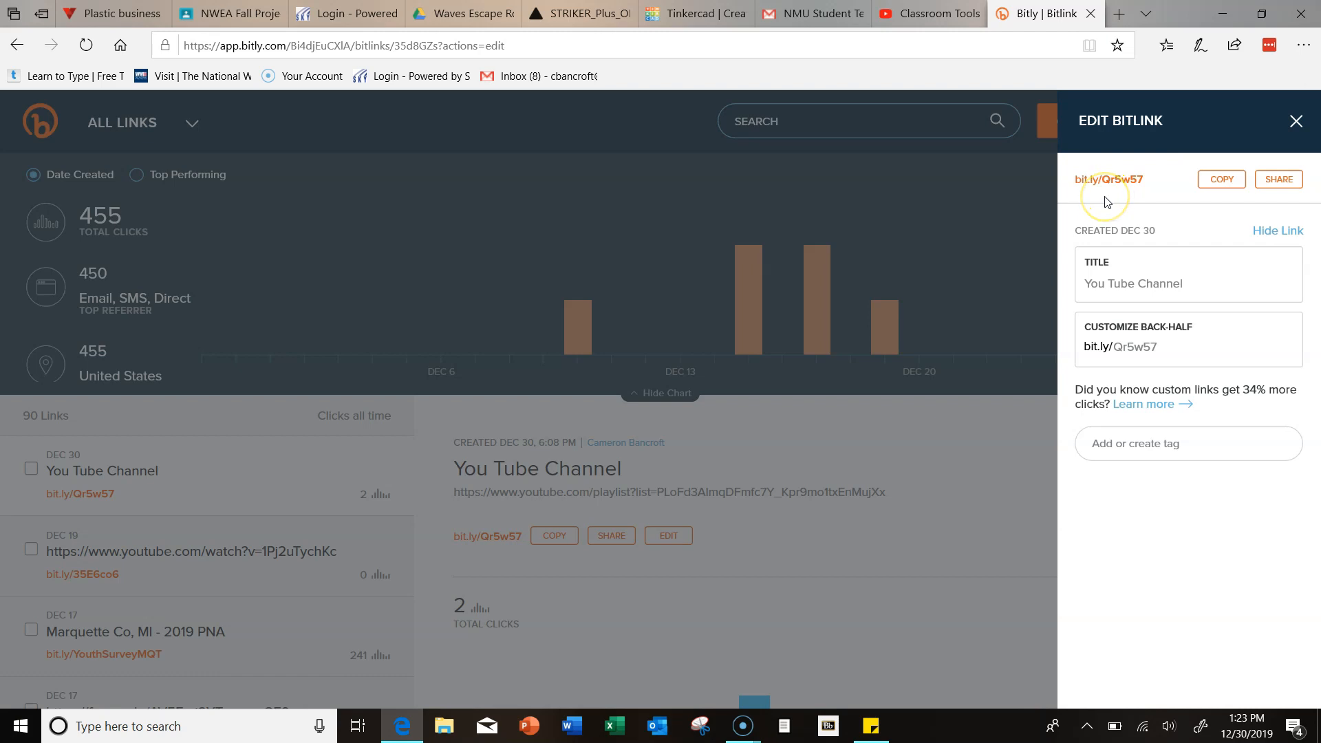
pyautogui.click(1123, 283)
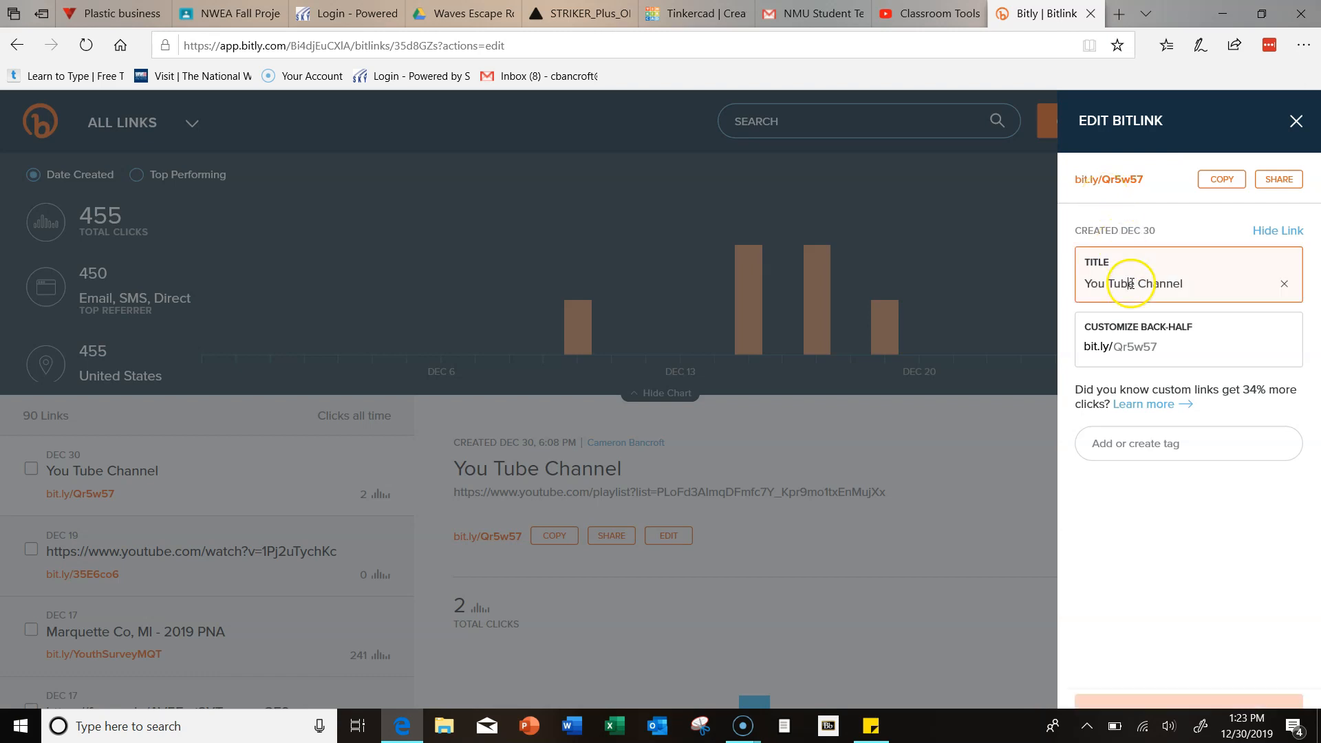
pyautogui.click(1191, 287)
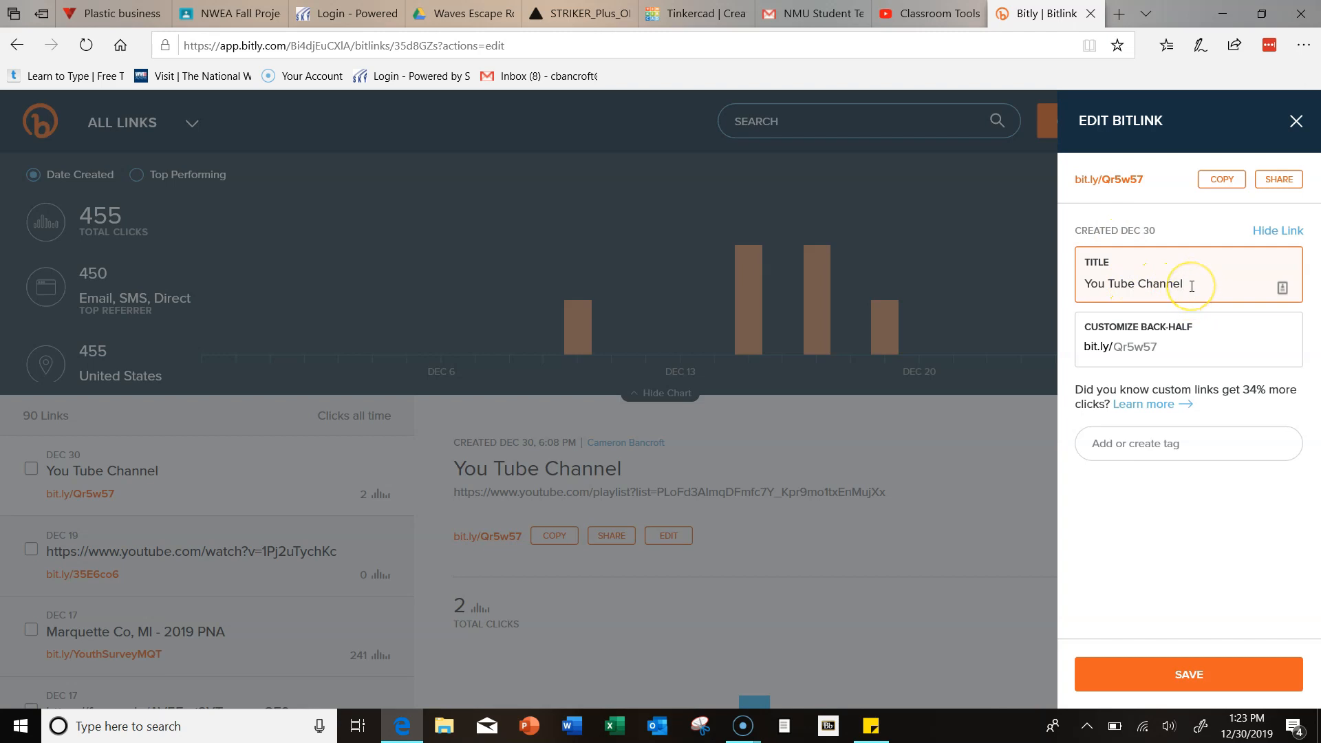
pyautogui.click(1184, 329)
pyautogui.click(1188, 283)
# Replace the Bitlink's custom back-half with ClassroomTools and try to save it.
pyautogui.click(1176, 343)
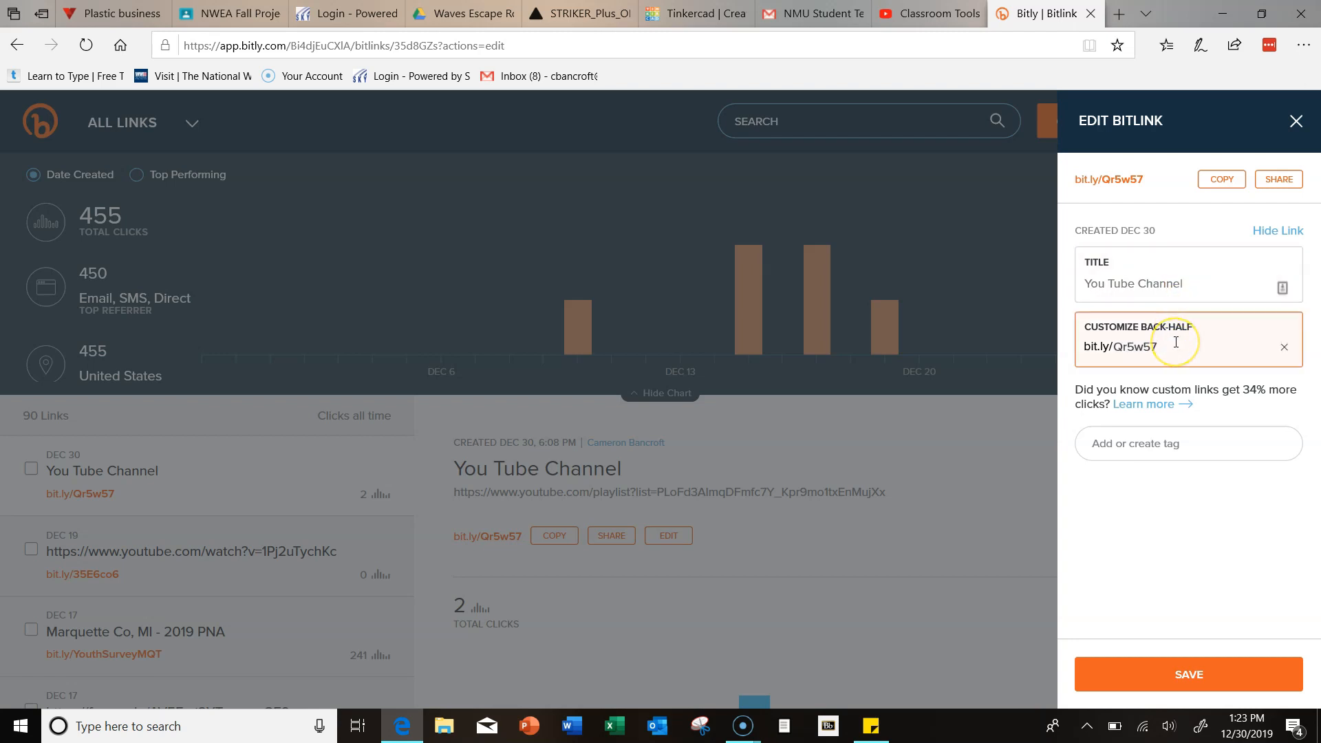
pyautogui.press('BackSpace')
pyautogui.press('BackSpace')
pyautogui.press('BackSpace')
pyautogui.press('BackSpace')
pyautogui.press('BackSpace')
pyautogui.press('BackSpace')
pyautogui.write('ClassroomTools')
pyautogui.click(1168, 677)
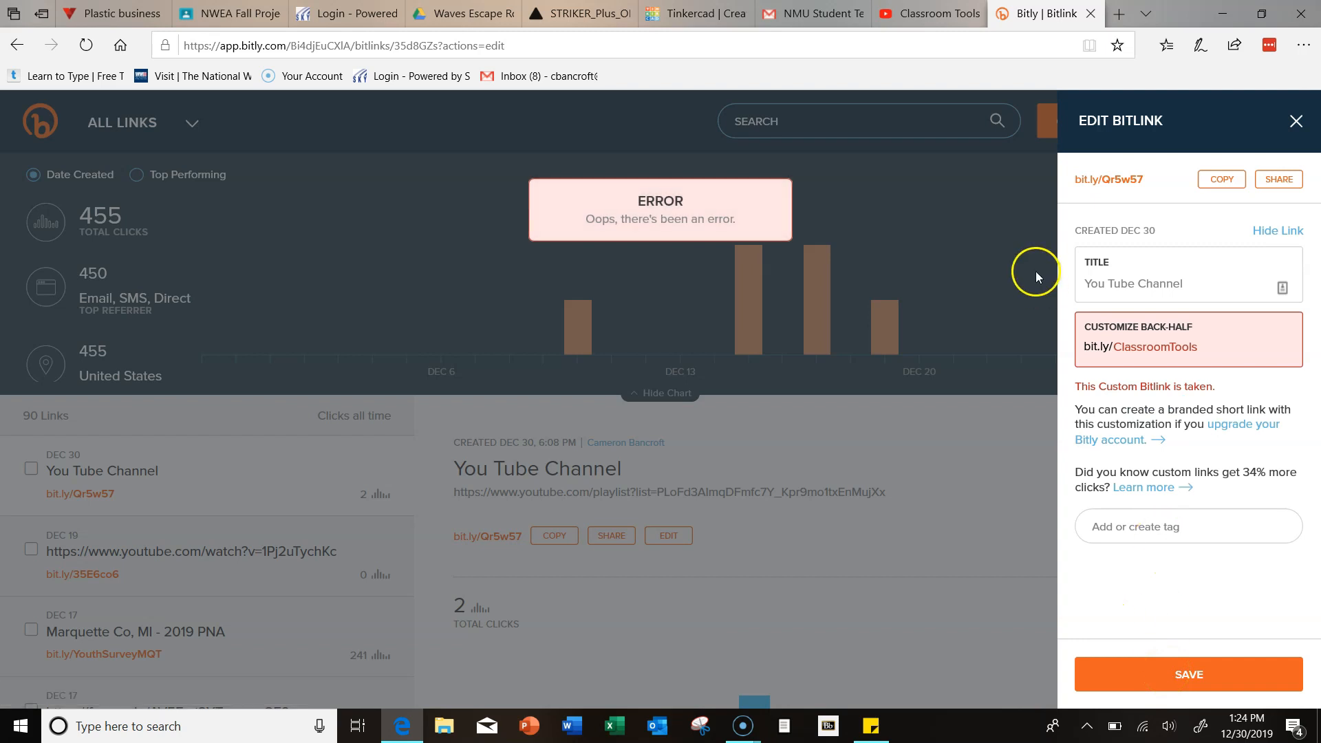
# Append NMU to the back-half so it reads ClassroomToolsNMU, and save the Bitlink.
pyautogui.click(1197, 358)
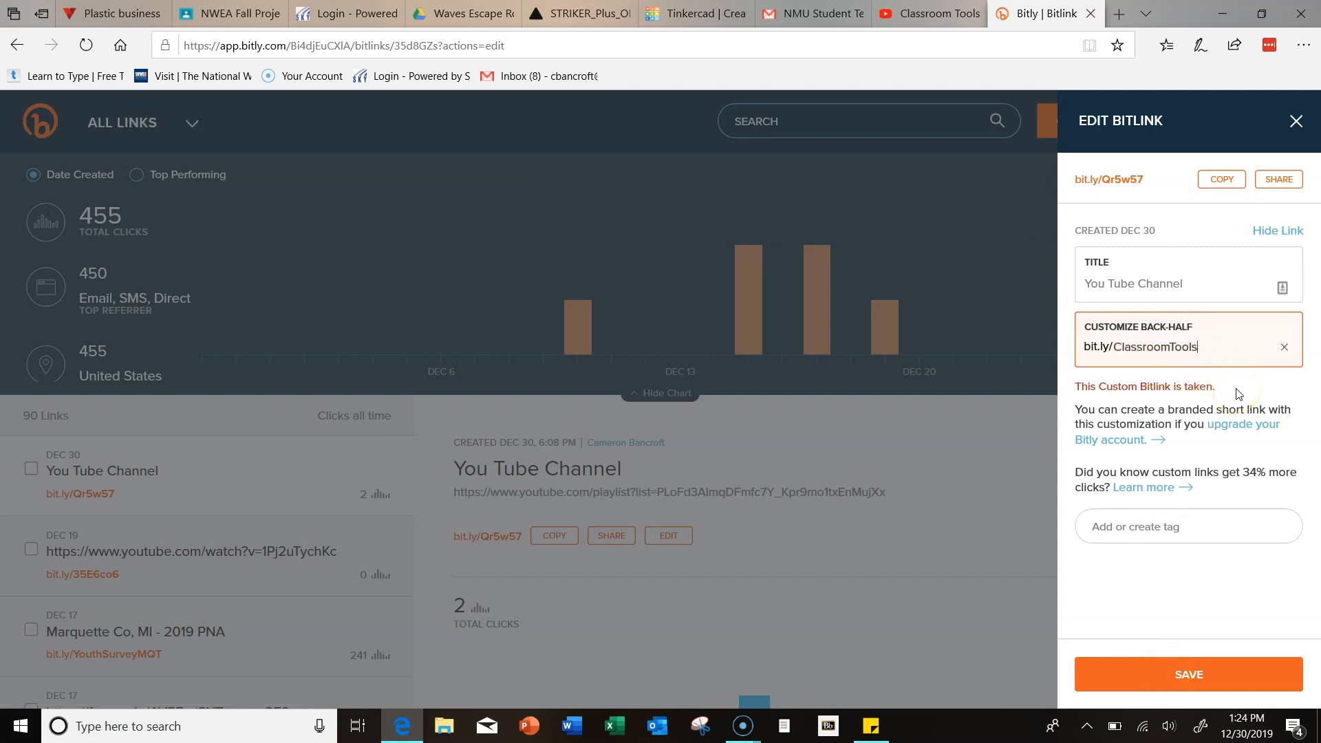
pyautogui.write('NMU')
pyautogui.click(1165, 670)
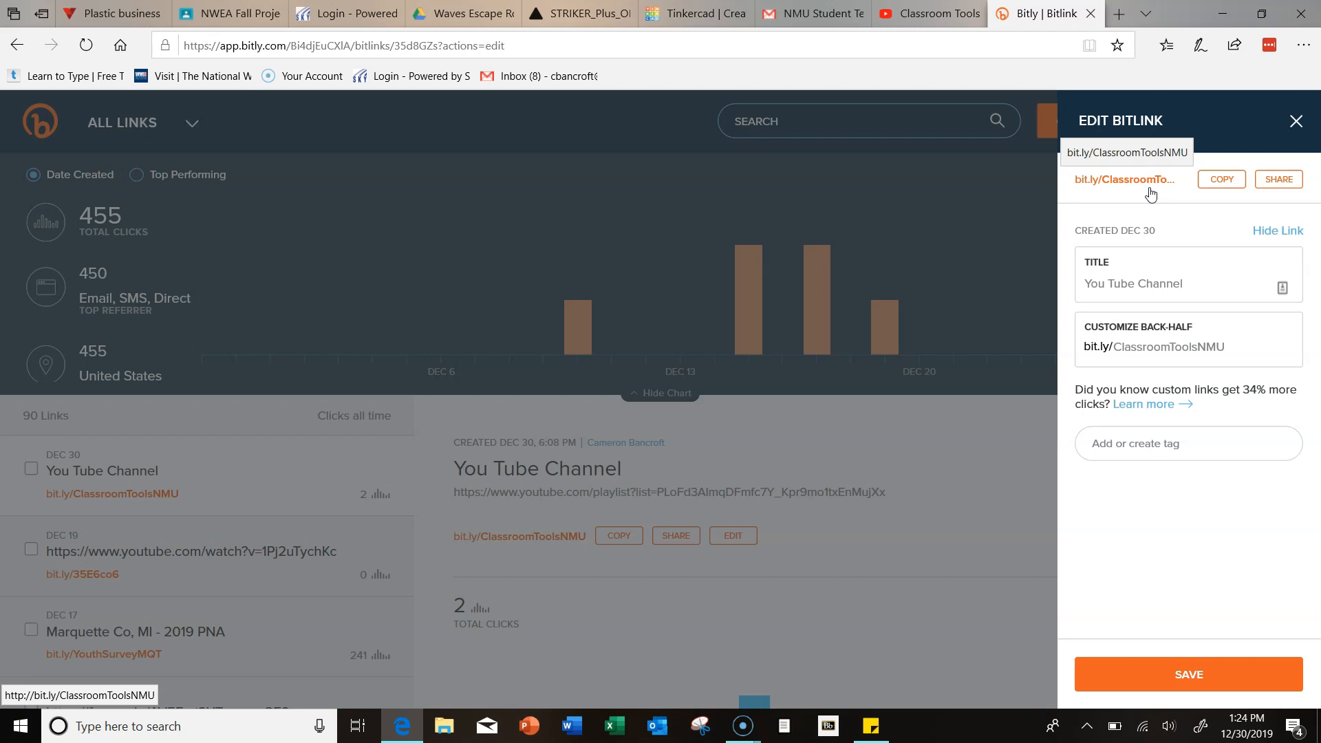
# Copy the shortened ClassroomToolsNMU link and open it in a new browser tab.
pyautogui.click(1222, 179)
pyautogui.click(1118, 15)
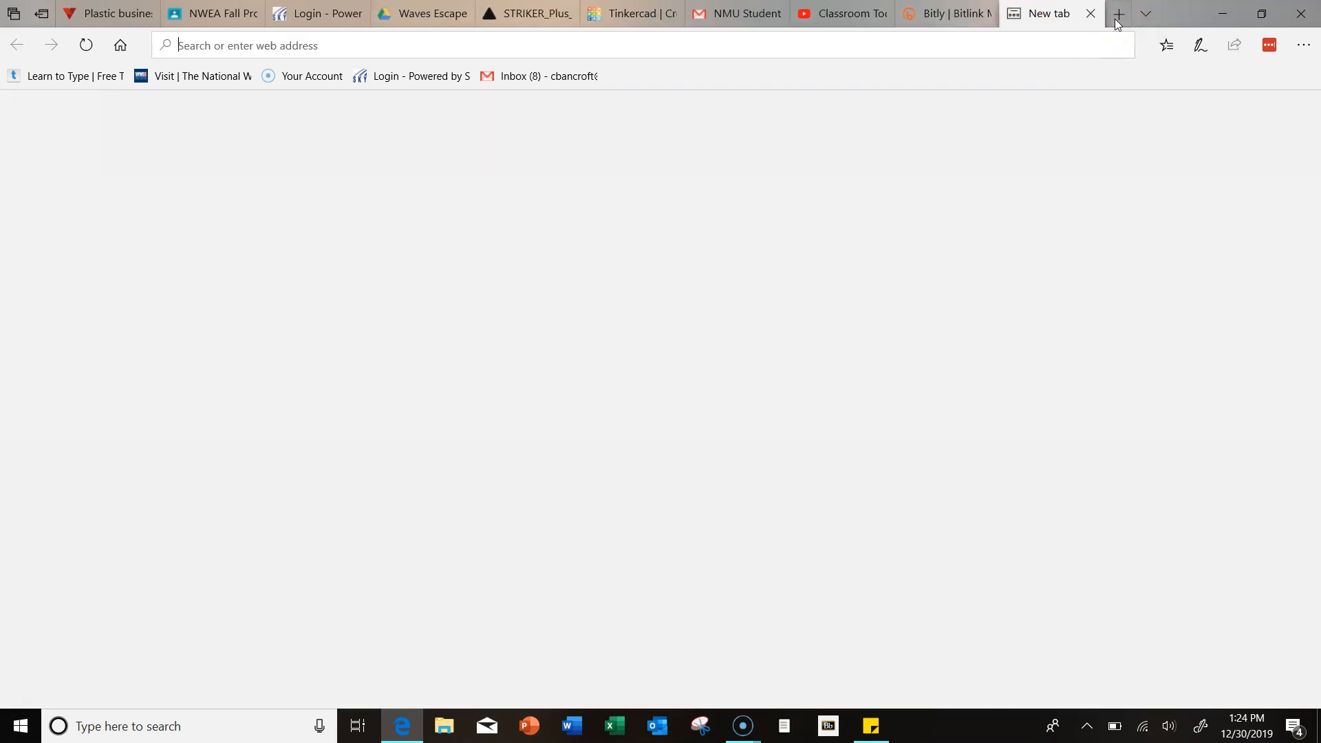
pyautogui.hotkey('ctrl', 'v')
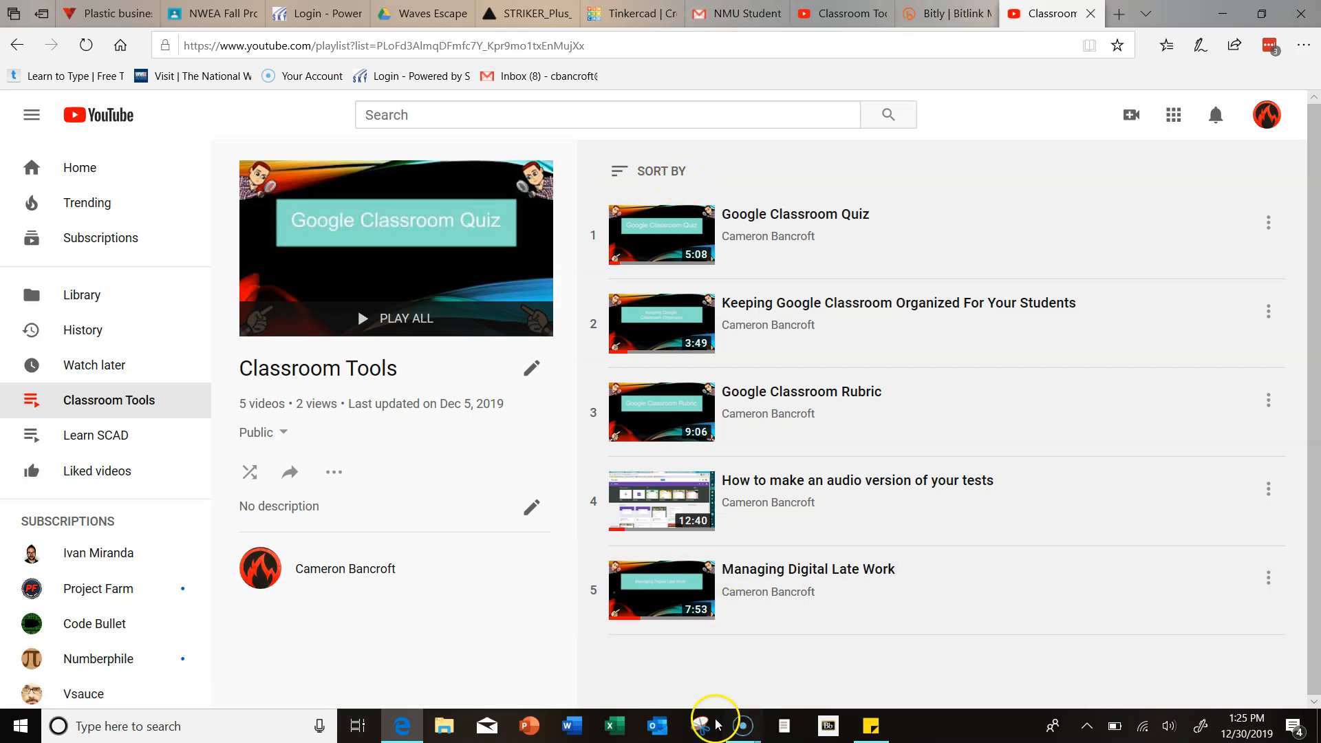
# Consult the bitly sticky note, then return to Bitly and close the Bitlink editor.
pyautogui.click(872, 725)
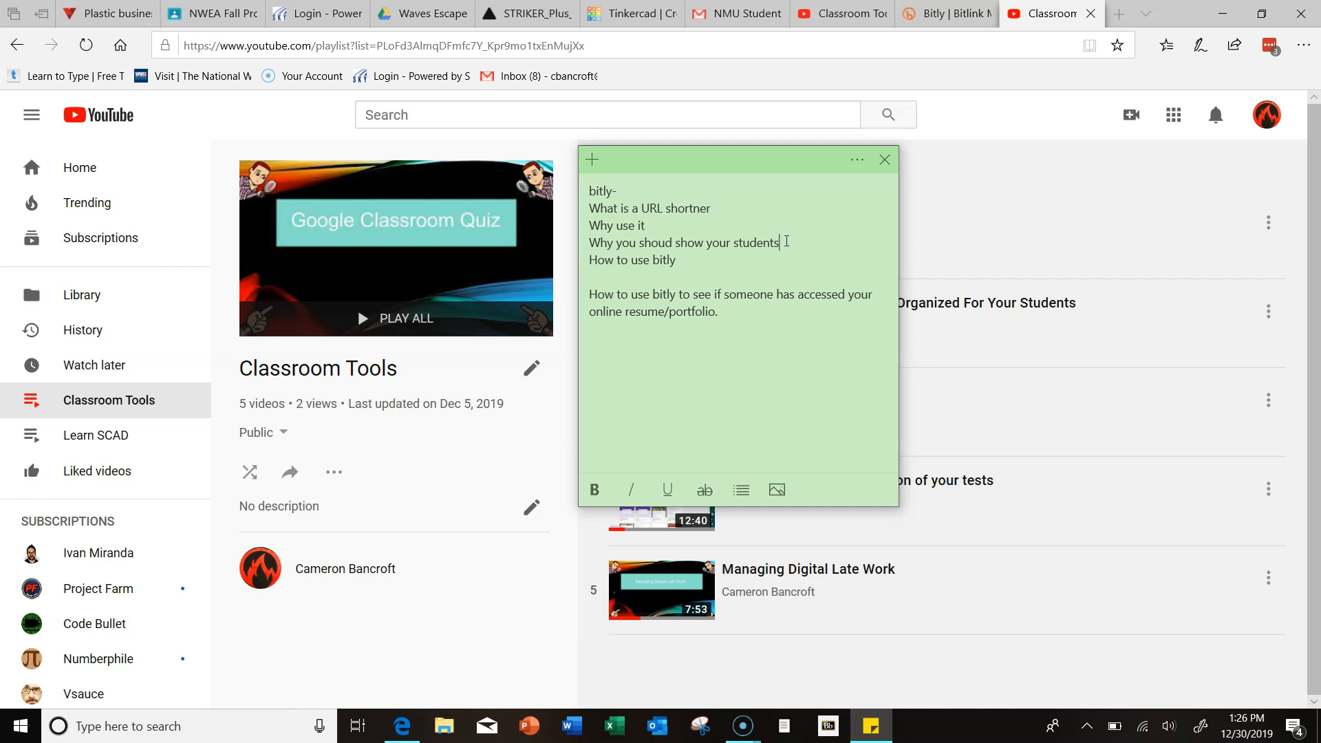
pyautogui.click(942, 14)
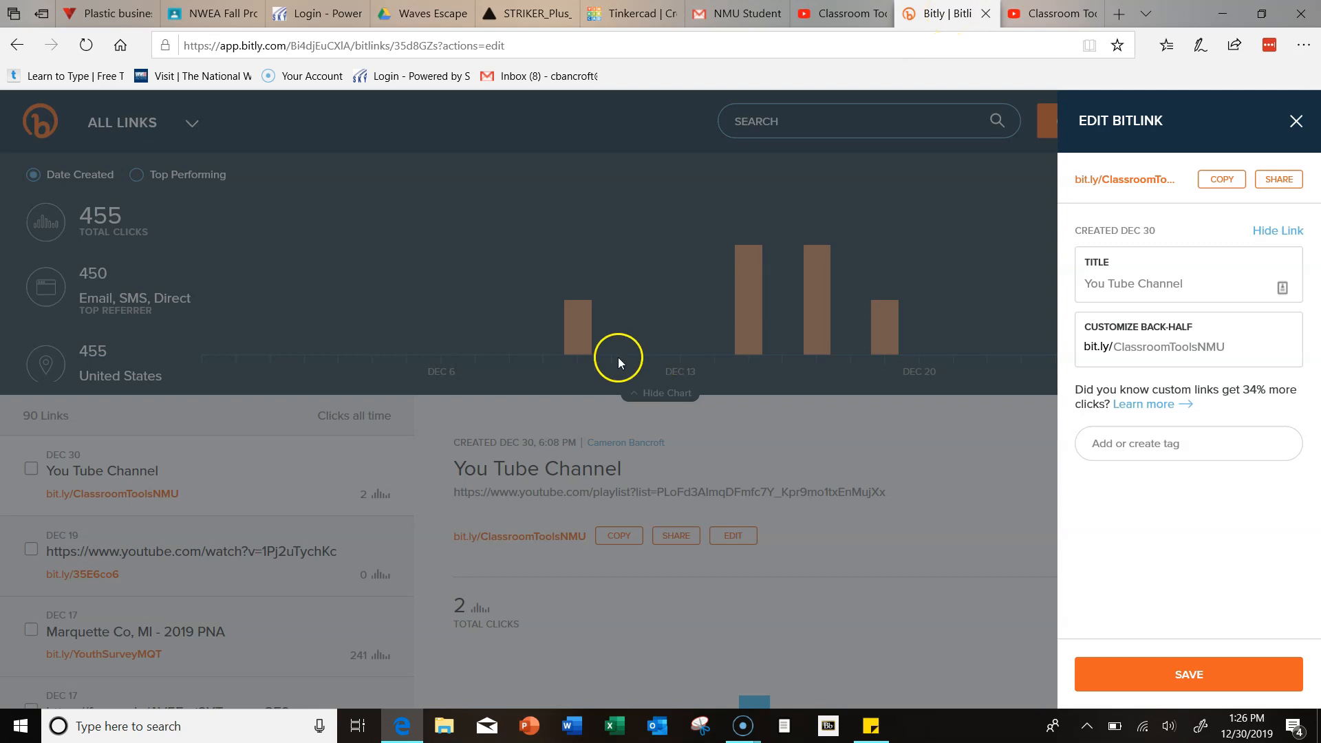
pyautogui.click(1296, 121)
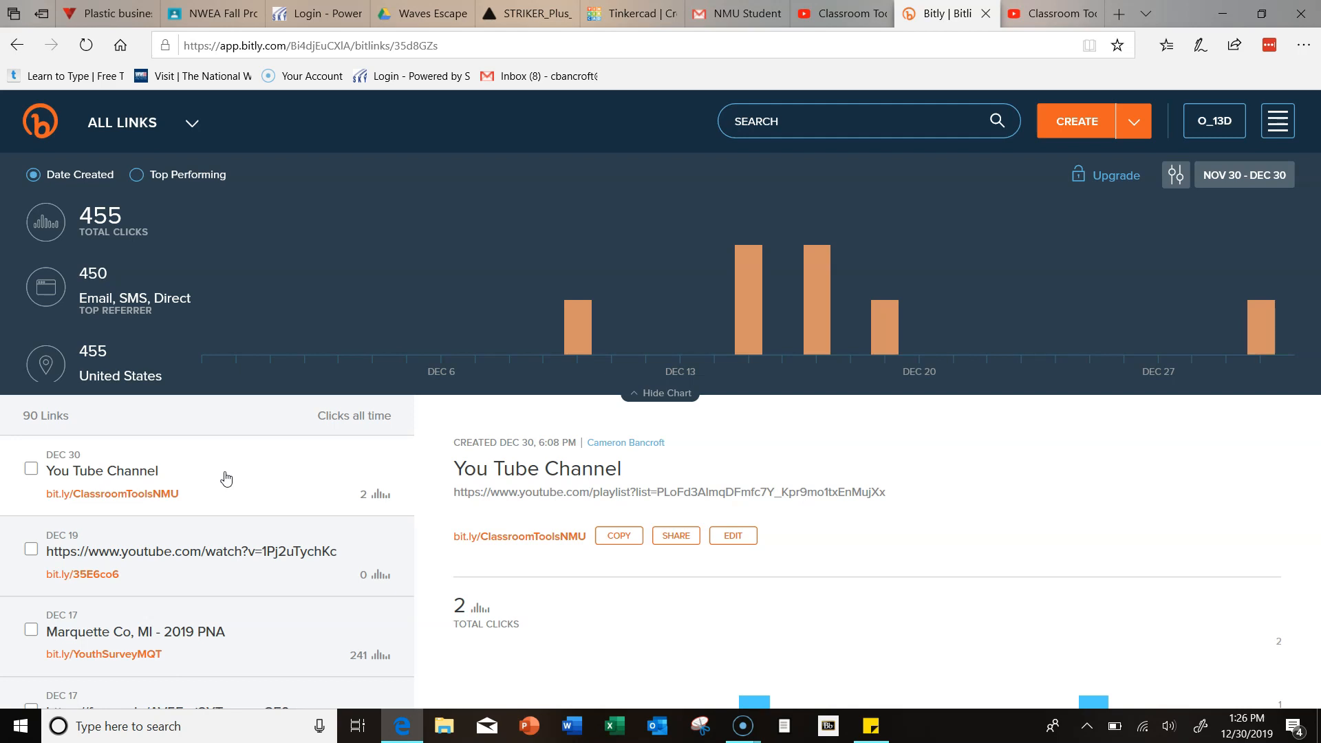
# Reread the bitly note, then examine the You Tube Channel link's click, referrer and location statistics.
pyautogui.click(873, 727)
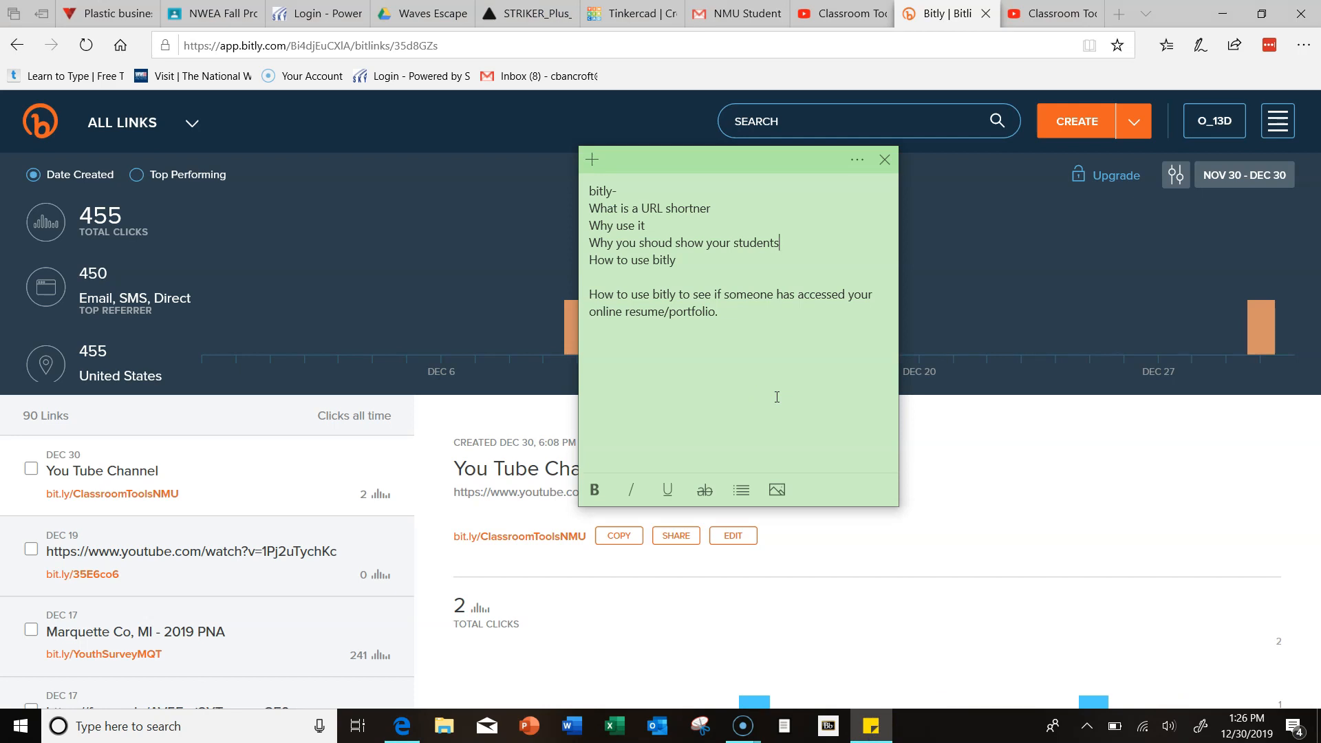
pyautogui.click(982, 468)
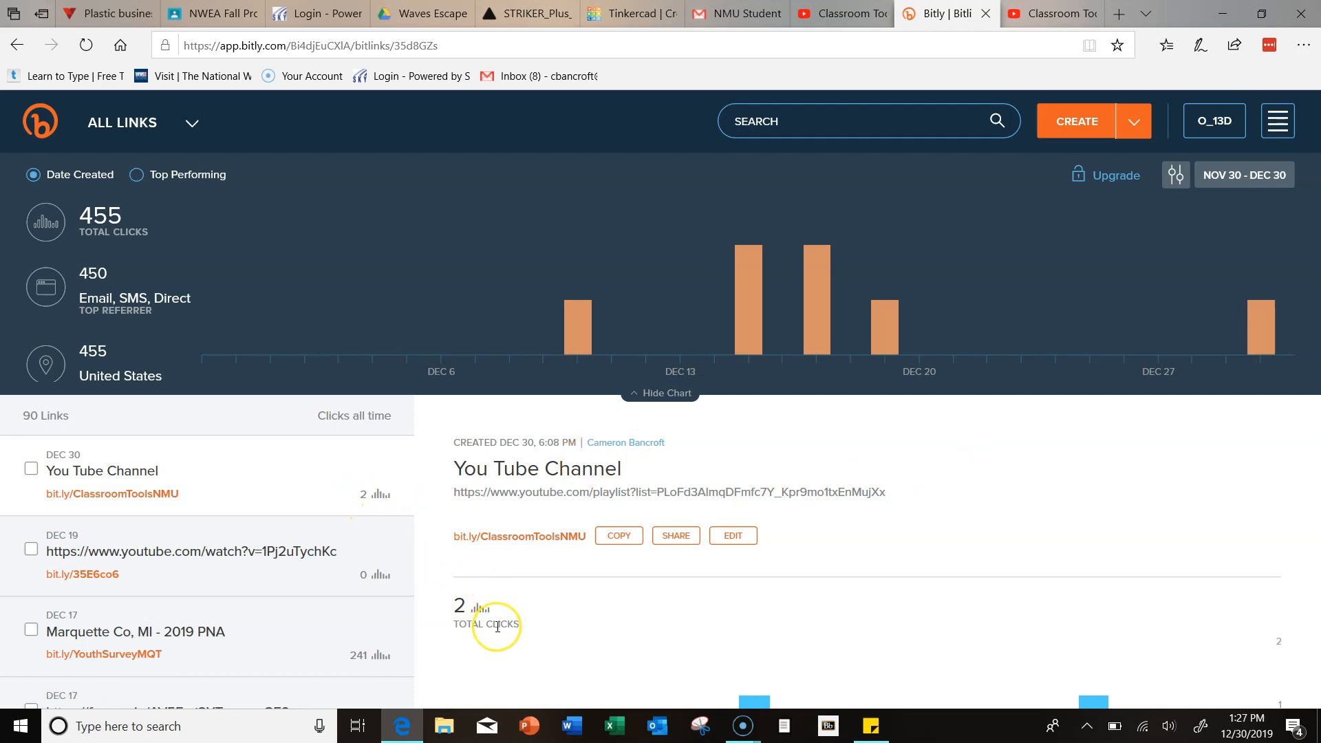
pyautogui.scroll(-1, 497, 626)
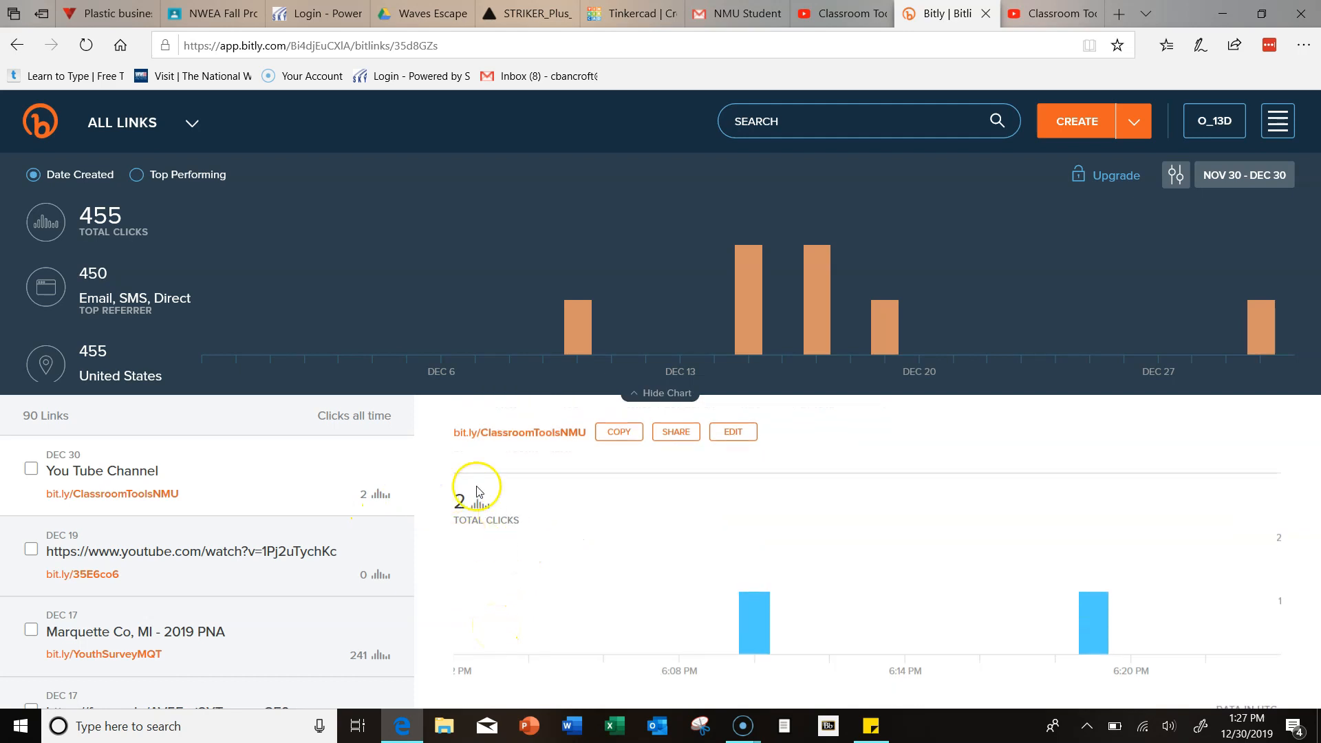
pyautogui.scroll(-1, 682, 516)
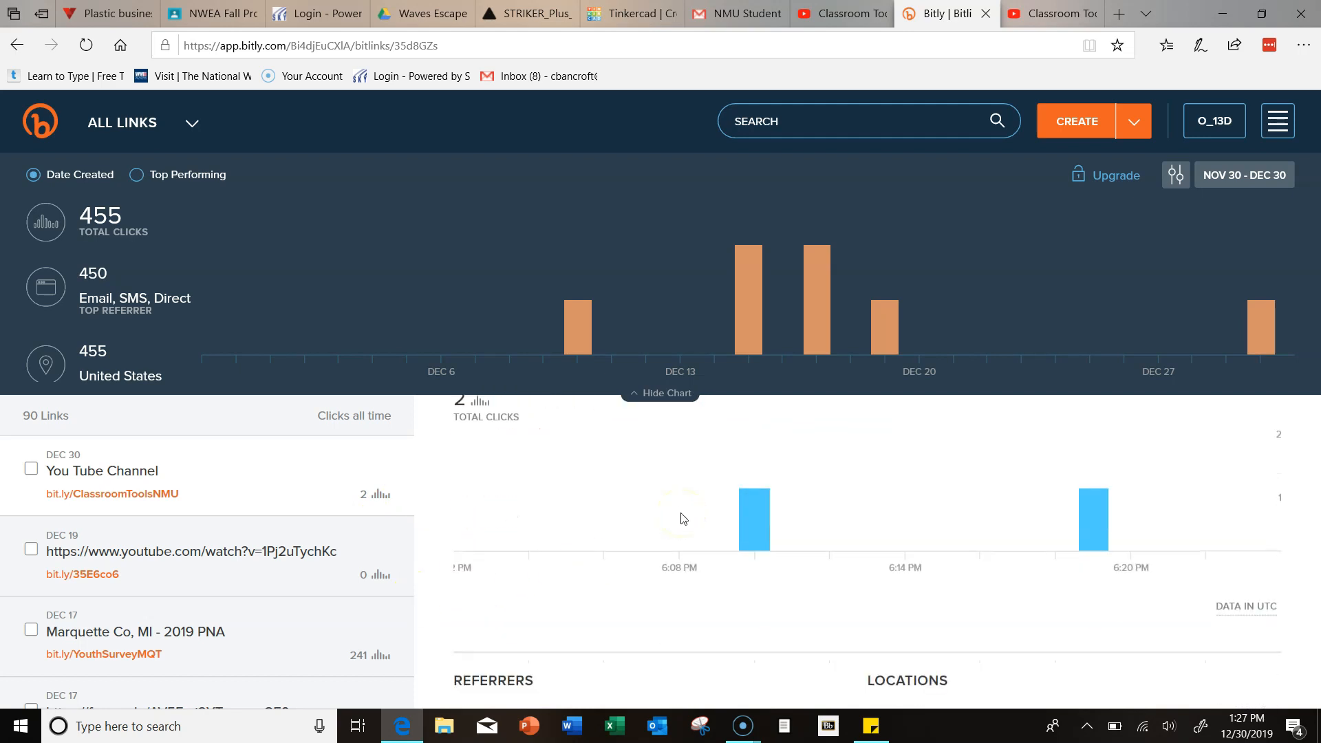
pyautogui.scroll(-1, 682, 518)
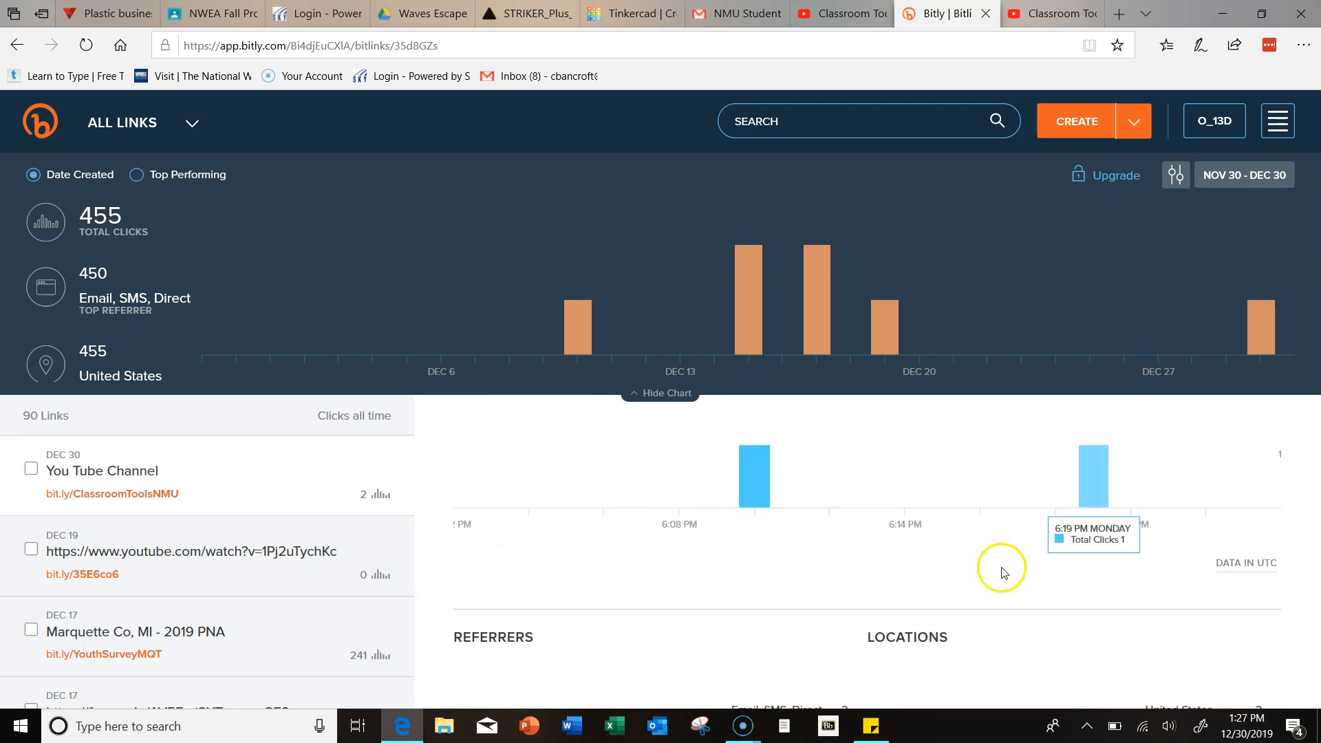
pyautogui.scroll(-3, 877, 605)
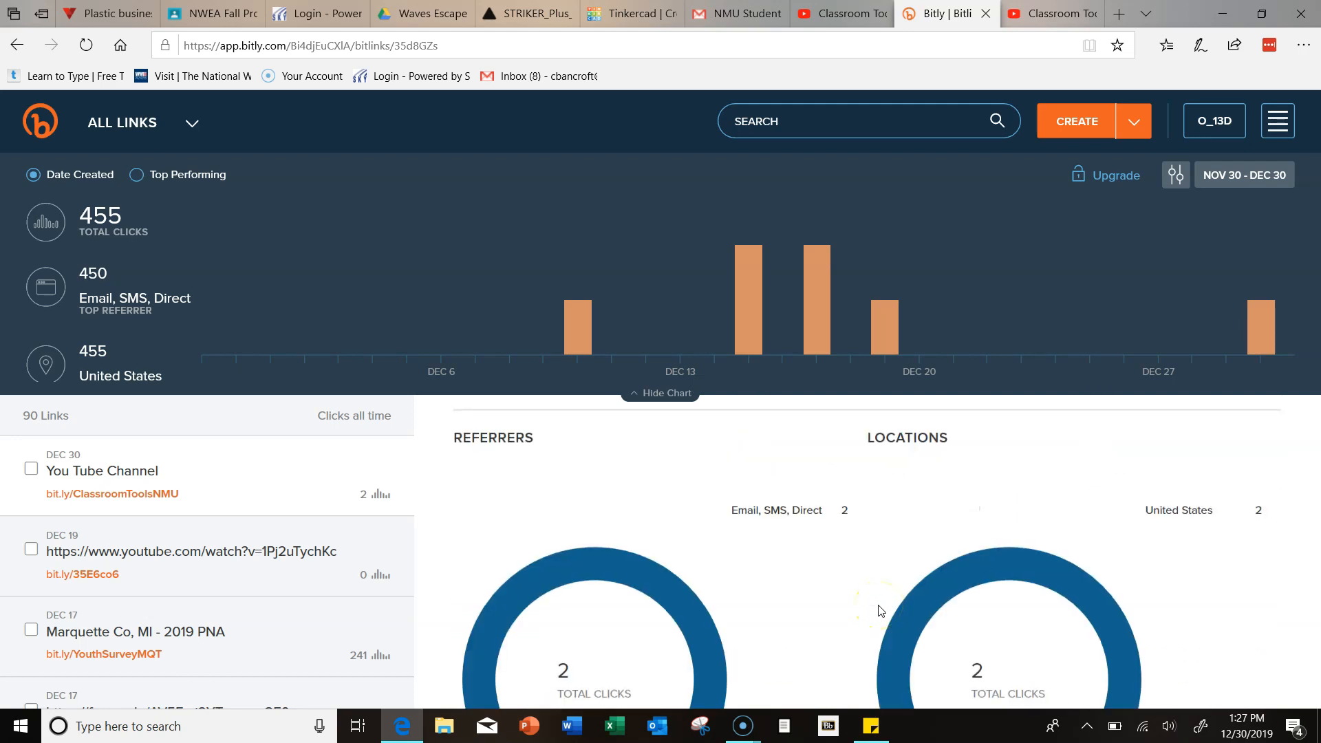
pyautogui.scroll(5, 881, 611)
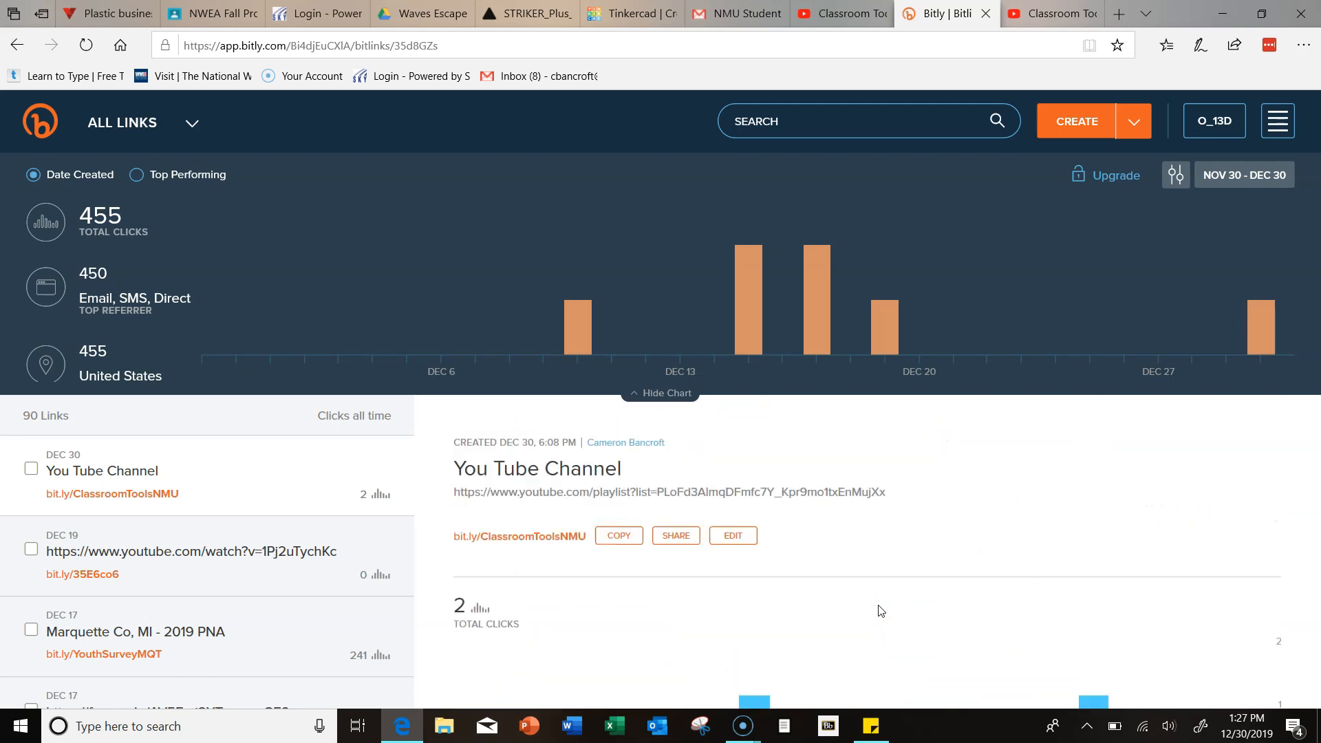